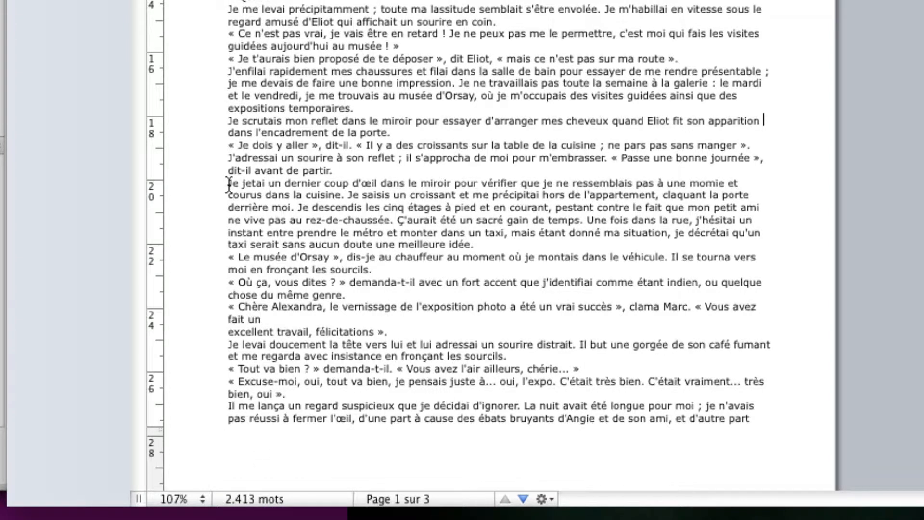
Select the paragraph starting 'Je jetai un dernier coup d'œil' to see its 104-word count.
{"action": "left_click_drag", "start_coordinate": [228, 184], "coordinate": [498, 241]}
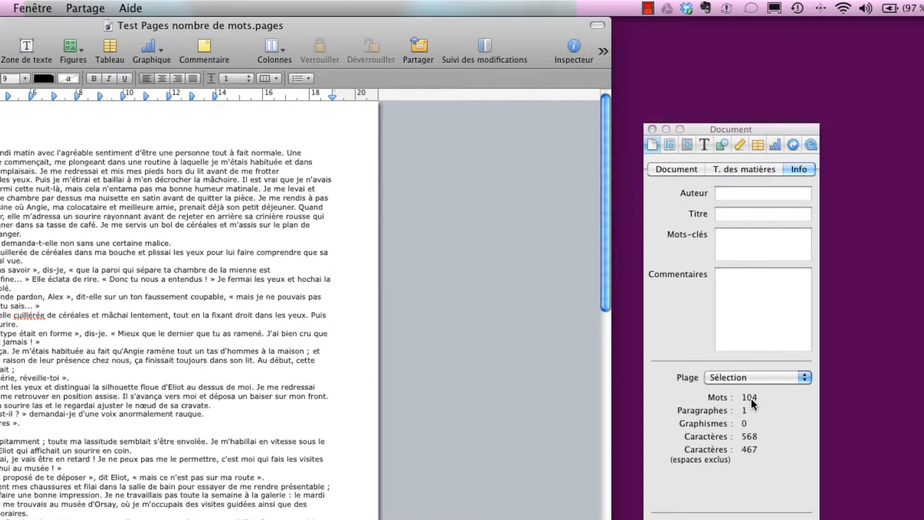
Deselect the text so Info shows the whole document: 2,413 words, 3 pages, 74 paragraphs.
{"action": "scroll", "coordinate": [226, 375], "scroll_direction": "down", "scroll_amount": 5}
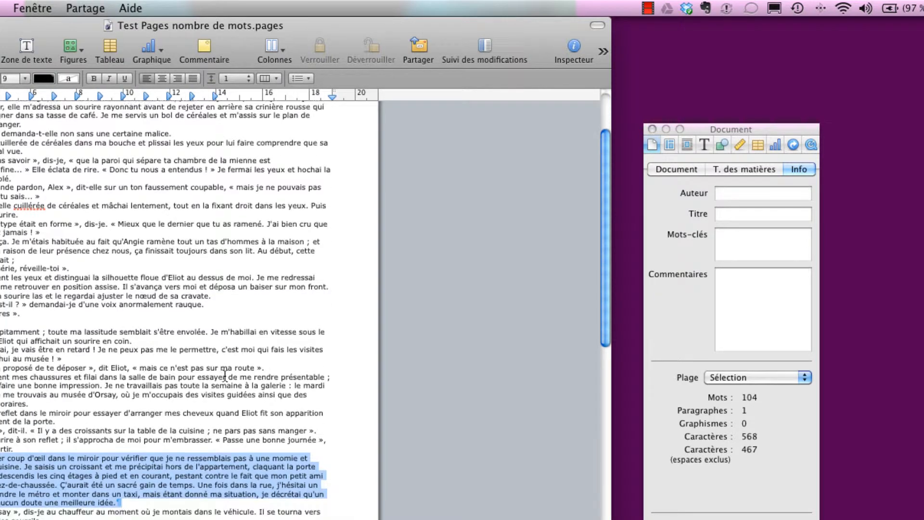
{"action": "scroll", "coordinate": [225, 375], "scroll_direction": "down", "scroll_amount": 1}
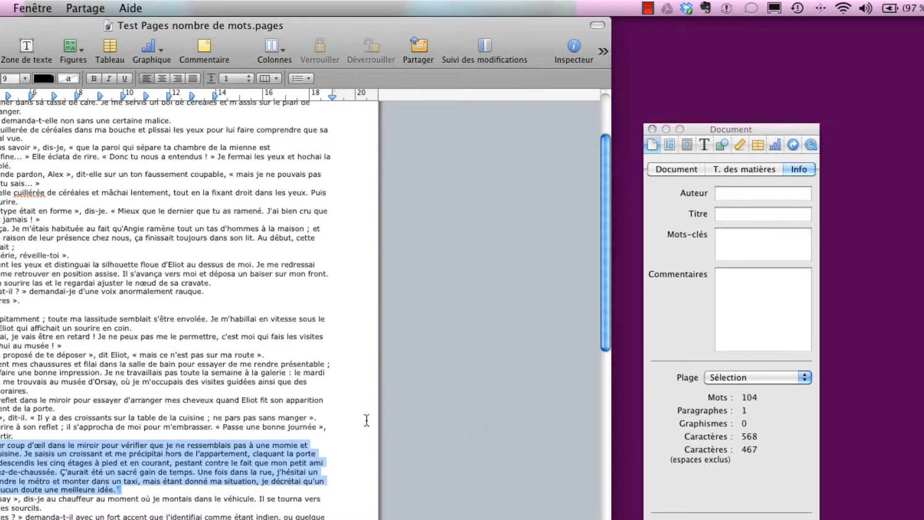
{"action": "left_click", "coordinate": [239, 399]}
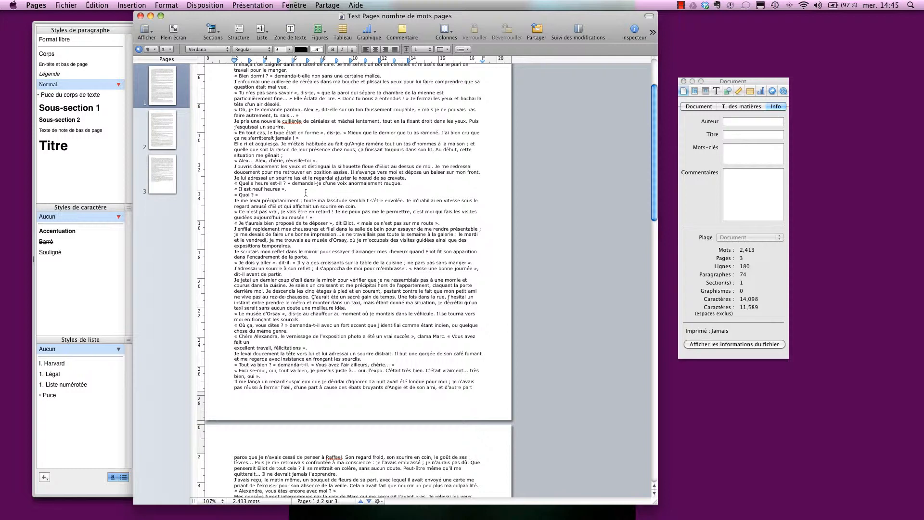
Select the first eleven paragraphs, from the story's start through '…anormalement rauque.'.
{"action": "scroll", "coordinate": [305, 192], "scroll_direction": "up", "scroll_amount": 5}
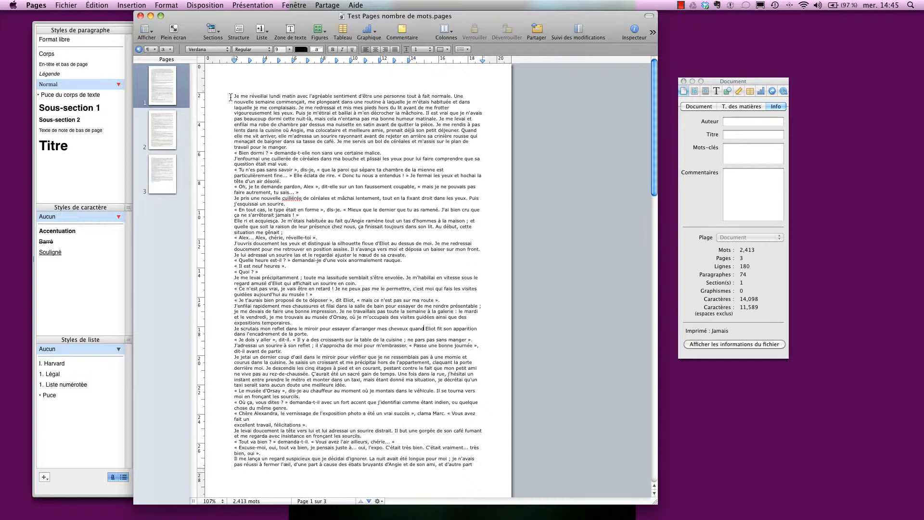
{"action": "left_click_drag", "start_coordinate": [230, 97], "coordinate": [405, 260]}
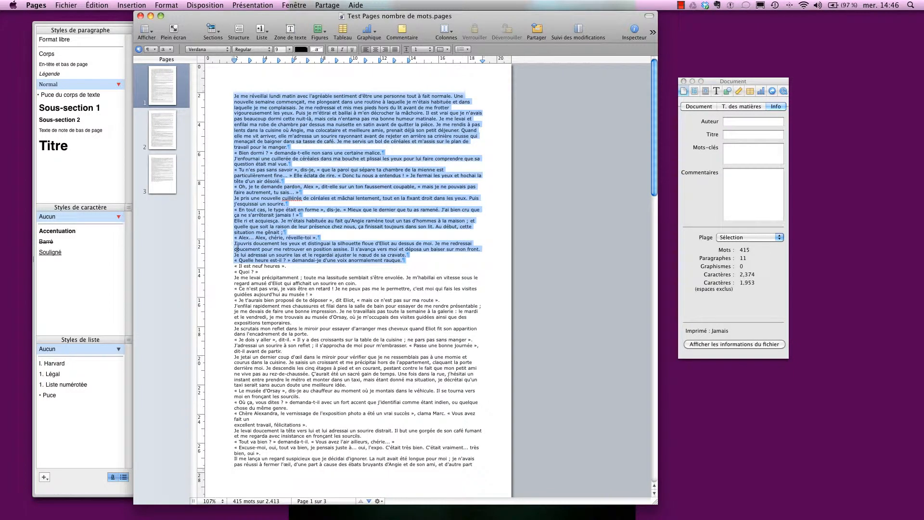
Change the selected opening paragraphs' font from Verdana to Georgia.
{"action": "left_click", "coordinate": [227, 50]}
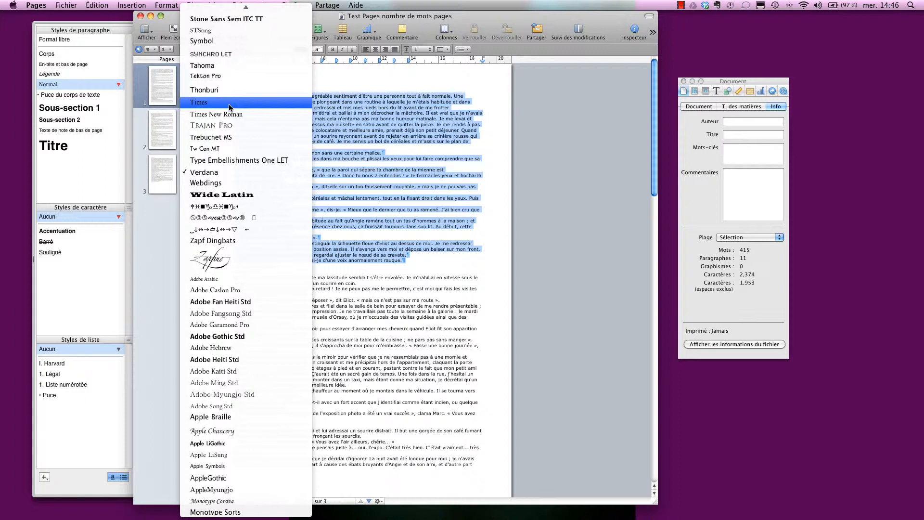
{"action": "key", "text": "g"}
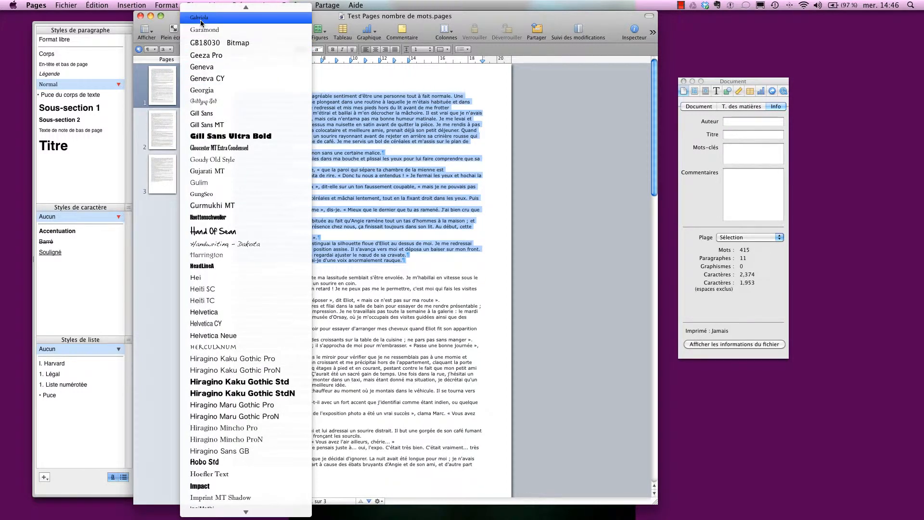
{"action": "left_click", "coordinate": [203, 94]}
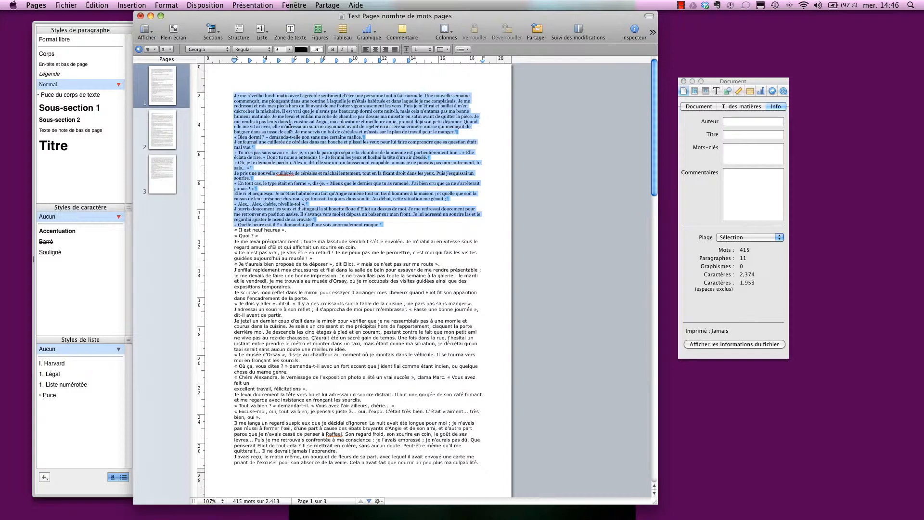
Set the opening paragraphs to 14 pt and justify them.
{"action": "left_click", "coordinate": [289, 50]}
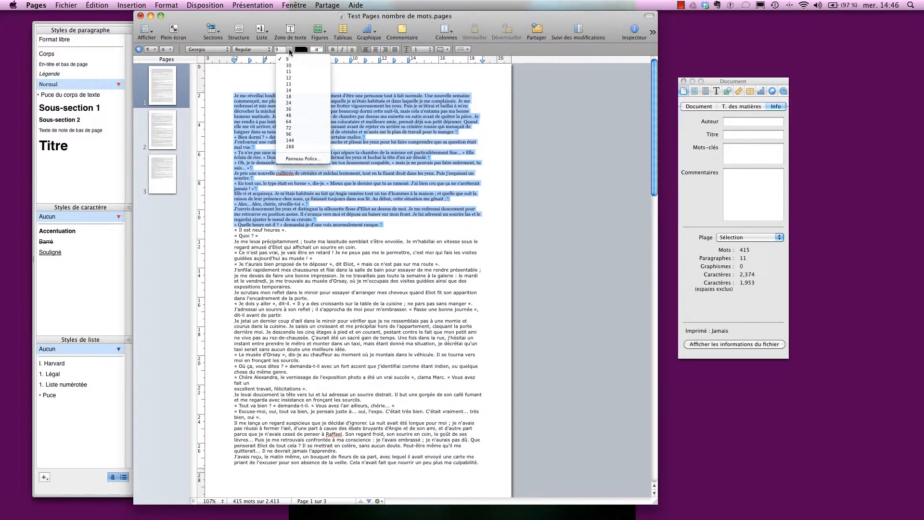
{"action": "left_click", "coordinate": [289, 90]}
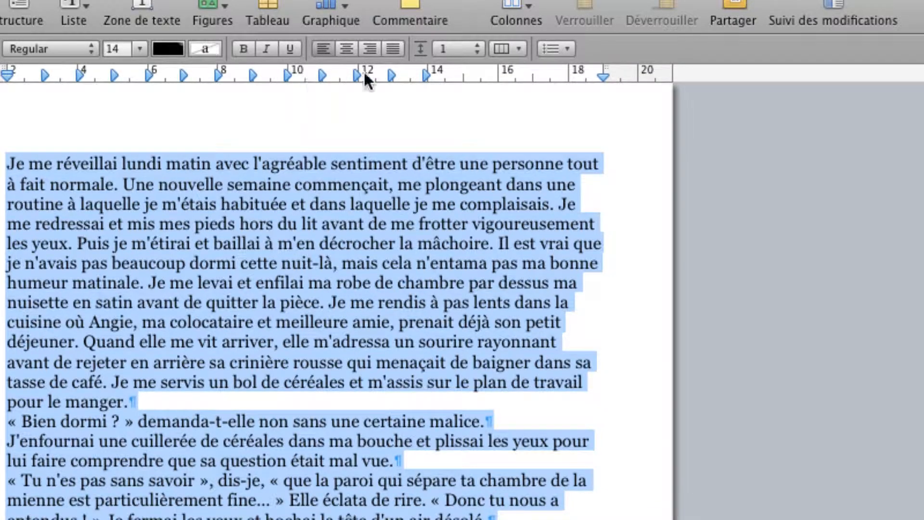
{"action": "left_click", "coordinate": [394, 48]}
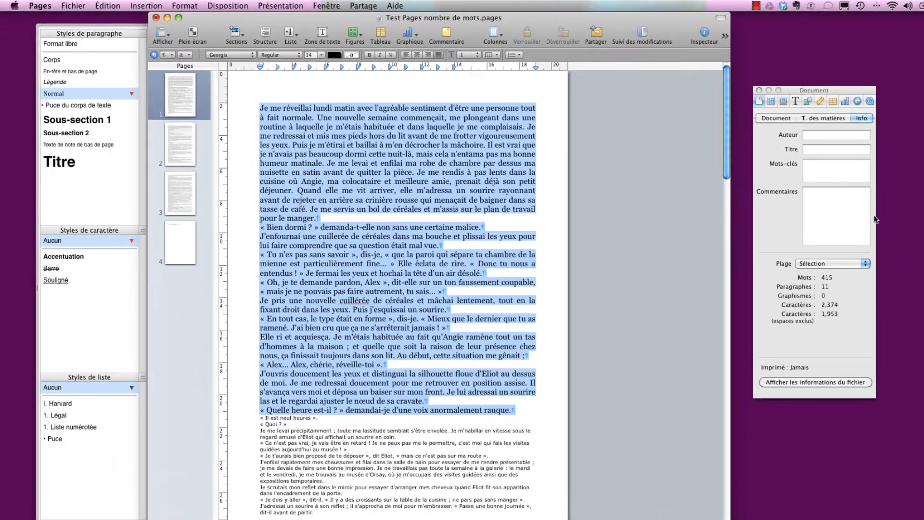
Move the Inspector nearer the page and show the Text inspector.
{"action": "left_click_drag", "start_coordinate": [822, 95], "coordinate": [650, 91]}
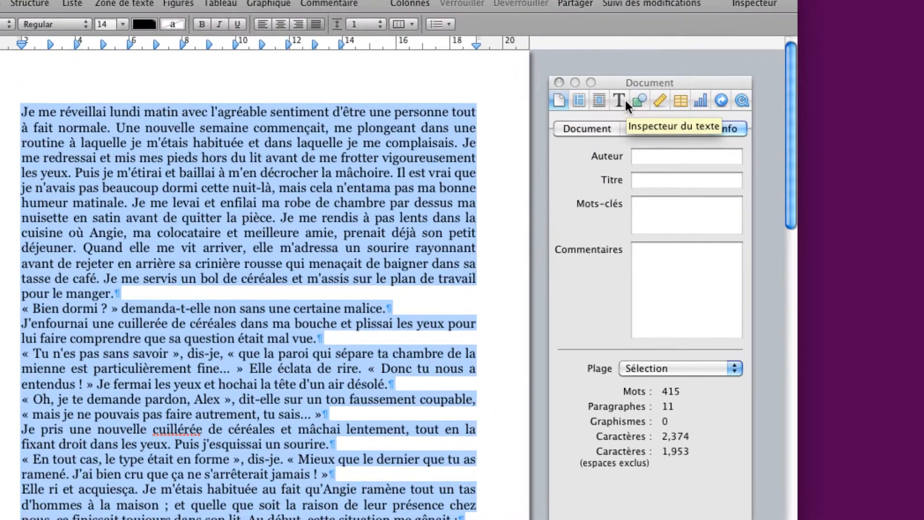
{"action": "left_click", "coordinate": [619, 100]}
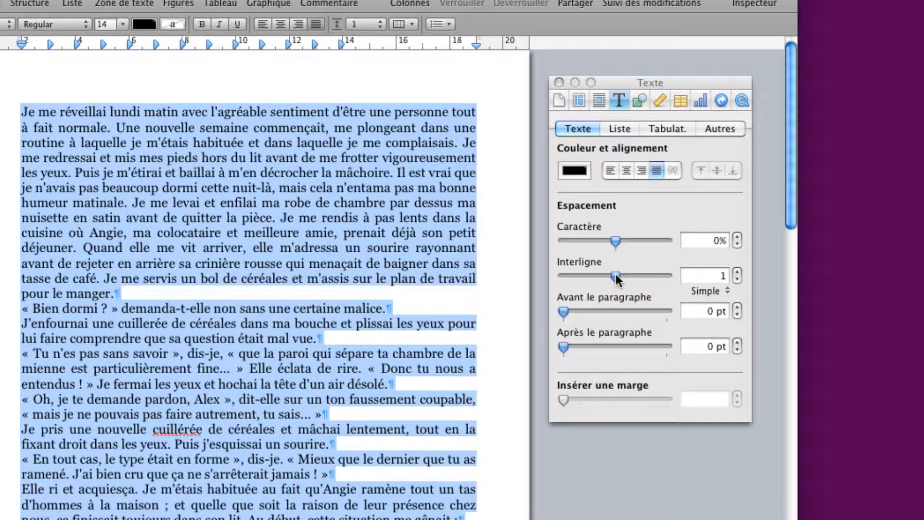
Set line spacing to 1.5 and step the space before paragraphs back to 0 pt.
{"action": "mouse_move", "coordinate": [616, 277]}
{"action": "left_mouse_down"}
{"action": "mouse_move", "coordinate": [583, 278]}
{"action": "mouse_move", "coordinate": [625, 273]}
{"action": "left_mouse_up"}
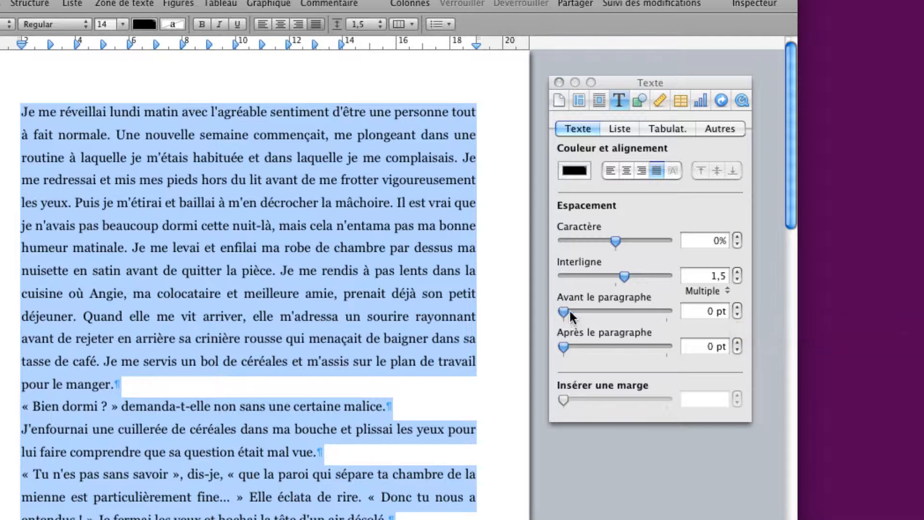
{"action": "left_click", "coordinate": [738, 308]}
{"action": "left_click", "coordinate": [738, 308]}
{"action": "left_click", "coordinate": [738, 308]}
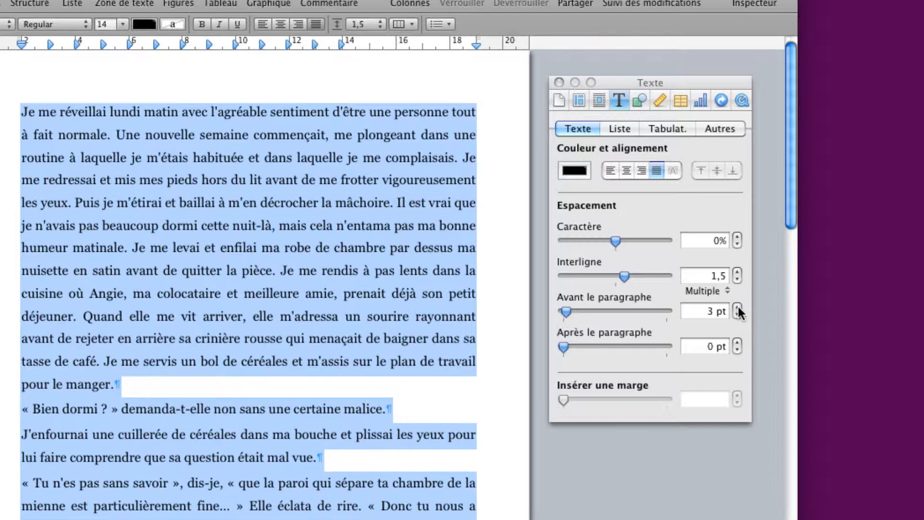
{"action": "left_click", "coordinate": [738, 315]}
{"action": "left_click", "coordinate": [738, 315]}
{"action": "left_click", "coordinate": [738, 315]}
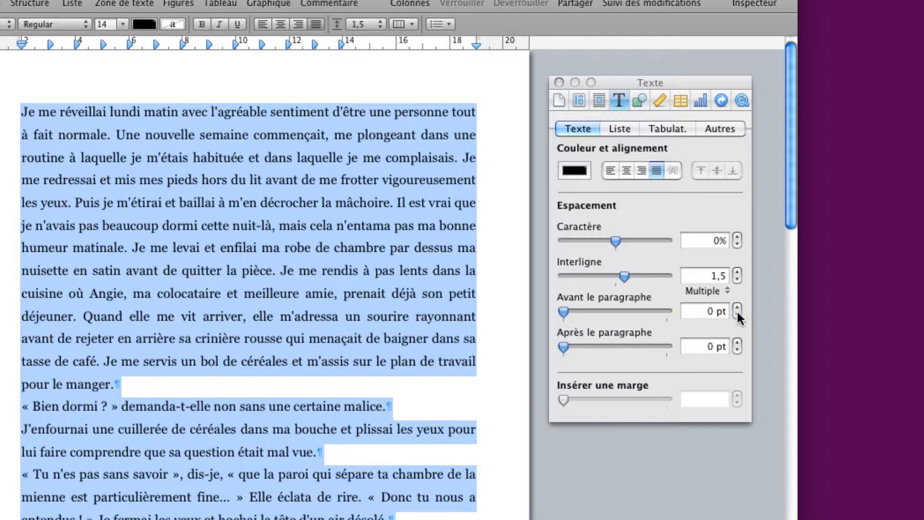
Enter 5 pt space before paragraphs, then raise it to 12 pt.
{"action": "left_click", "coordinate": [715, 312]}
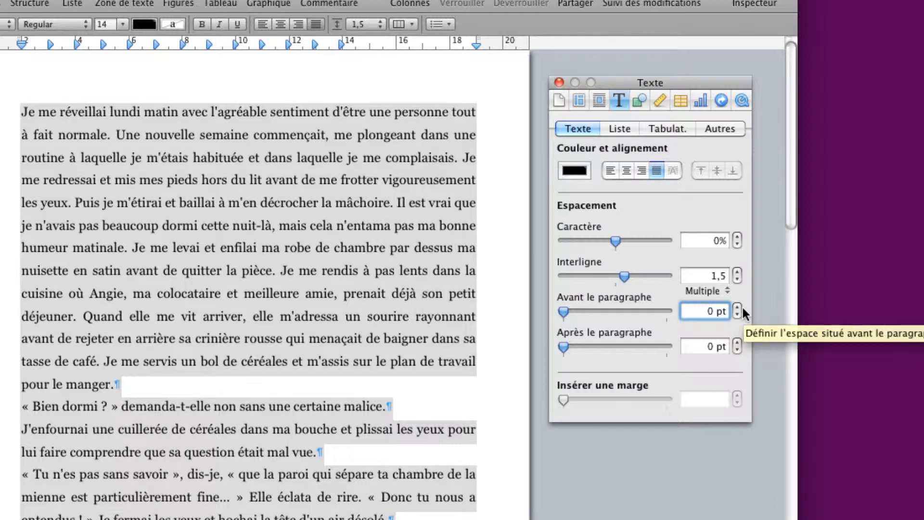
{"action": "type", "text": ",5"}
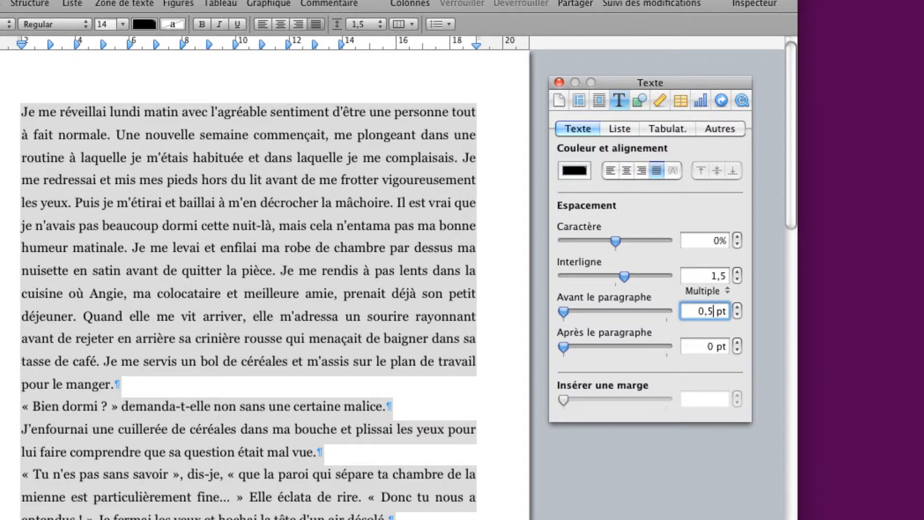
{"action": "key", "text": "Return"}
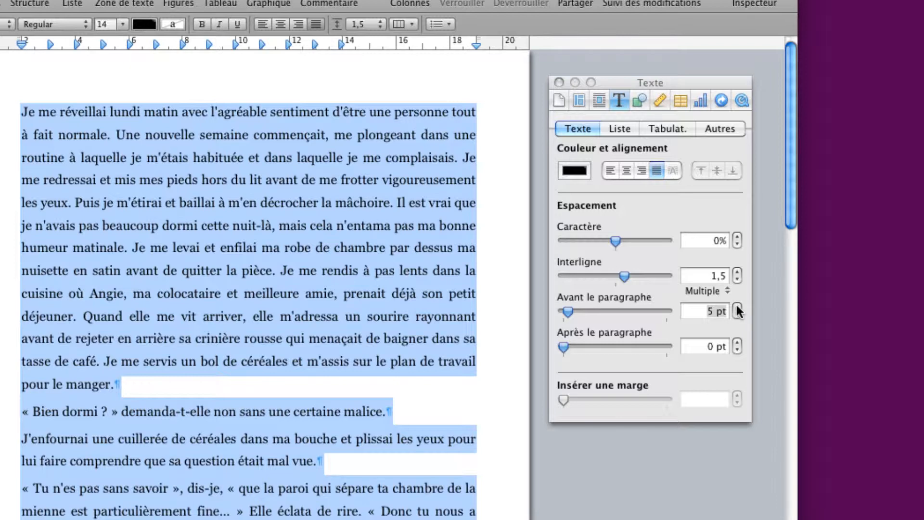
{"action": "left_click", "coordinate": [737, 307]}
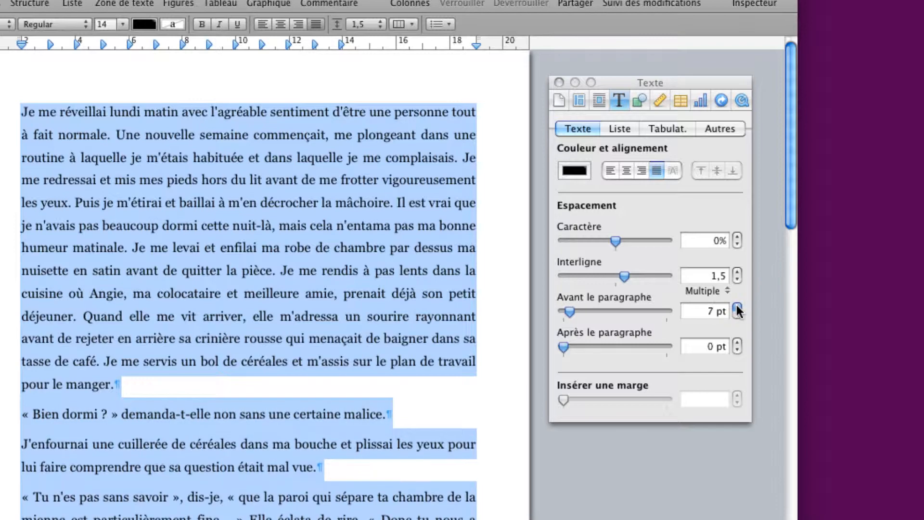
{"action": "left_click", "coordinate": [737, 307]}
{"action": "left_click", "coordinate": [737, 307]}
{"action": "left_click", "coordinate": [738, 307]}
{"action": "left_click", "coordinate": [737, 308]}
{"action": "left_click", "coordinate": [737, 307]}
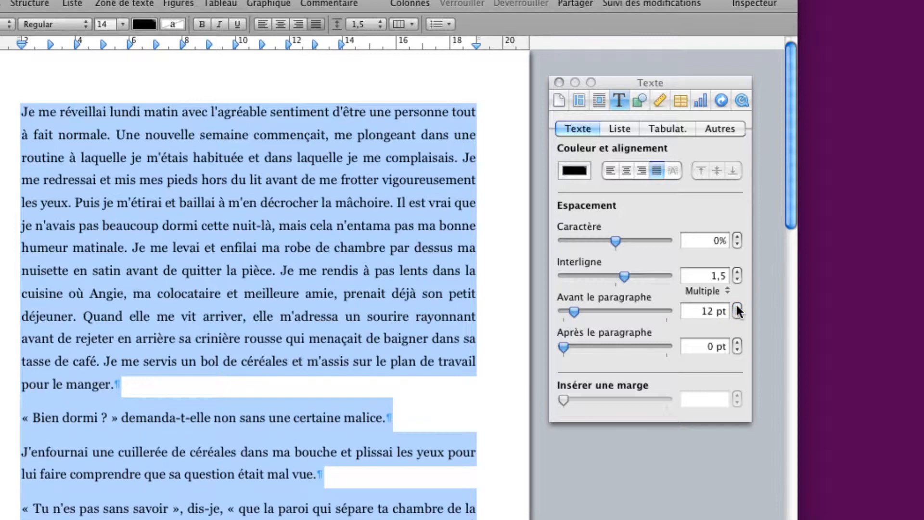
{"action": "scroll", "coordinate": [229, 361], "scroll_direction": "down", "scroll_amount": 10}
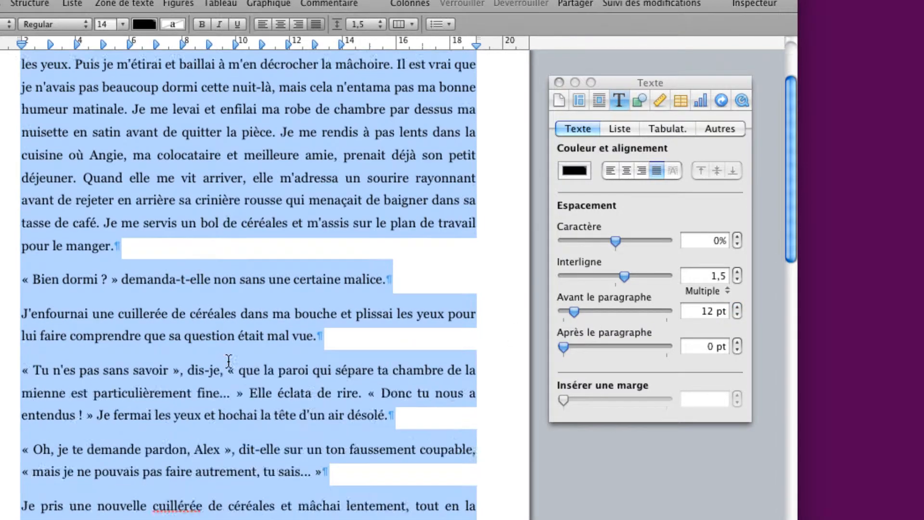
Select all paragraphs on page 1, from 'Je me réveillai' to 'jamais ! »'.
{"action": "scroll", "coordinate": [228, 360], "scroll_direction": "up", "scroll_amount": 5}
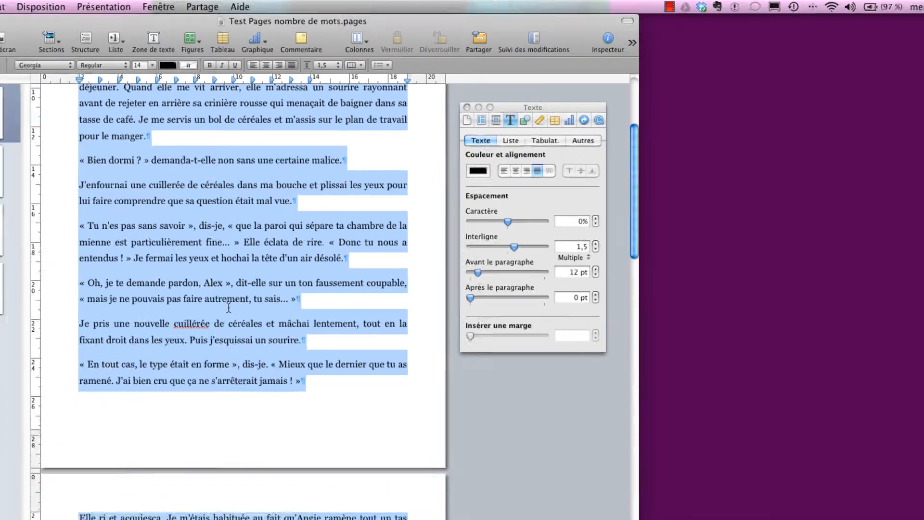
{"action": "scroll", "coordinate": [413, 190], "scroll_direction": "up", "scroll_amount": 3}
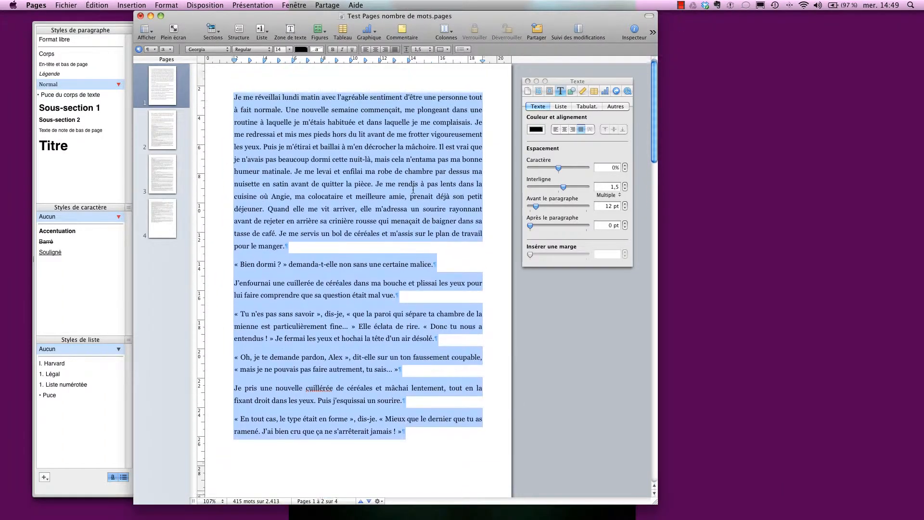
{"action": "left_click", "coordinate": [293, 255]}
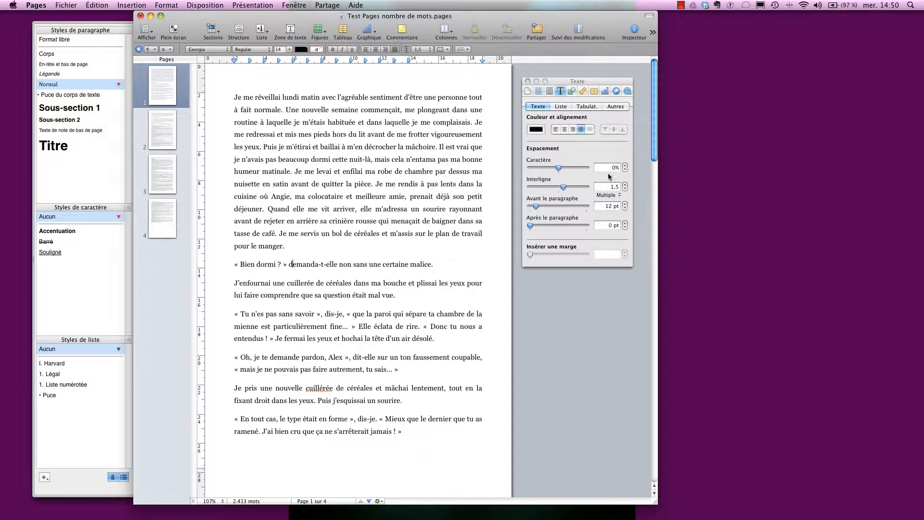
{"action": "left_click_drag", "start_coordinate": [234, 98], "coordinate": [402, 431]}
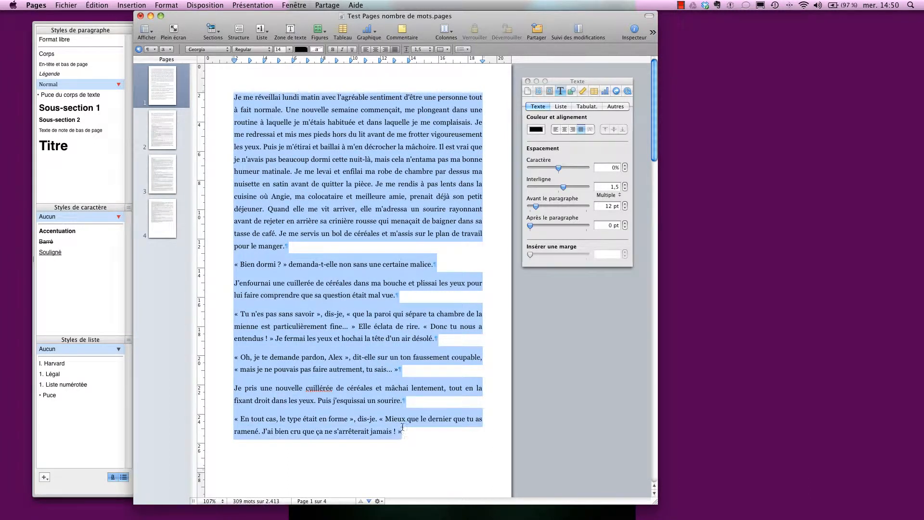
Switch the Text inspector to its Autres, then Tabulat. tab for indent settings.
{"action": "left_click", "coordinate": [618, 106]}
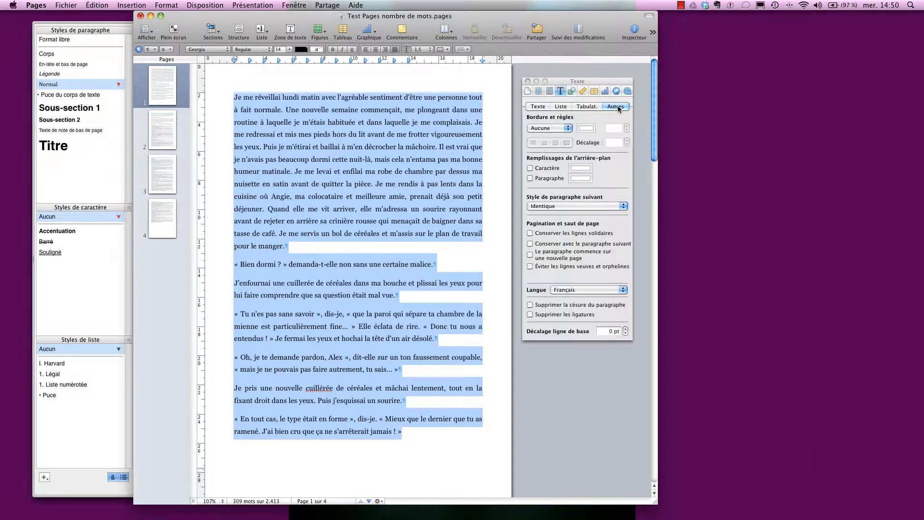
{"action": "left_click", "coordinate": [584, 108]}
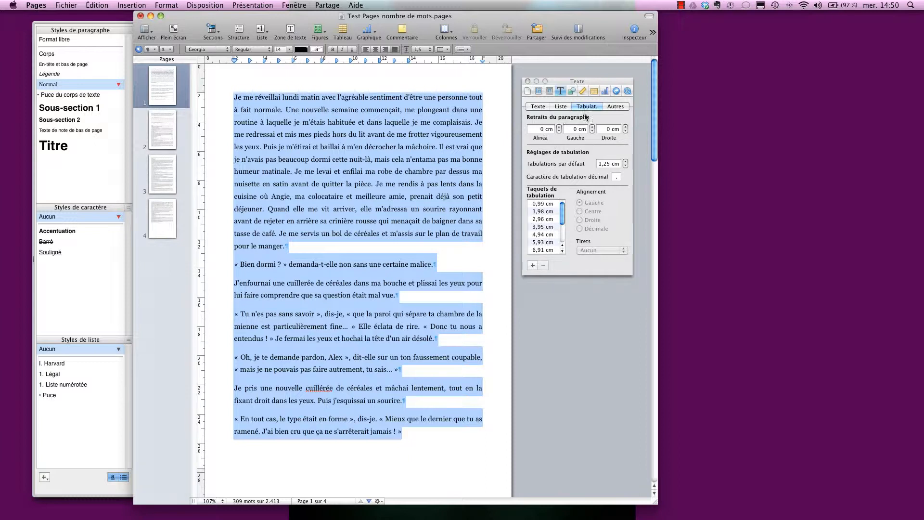
Set the Alinéa first-line indent to 0,5 cm and deselect to check it.
{"action": "left_click", "coordinate": [545, 129]}
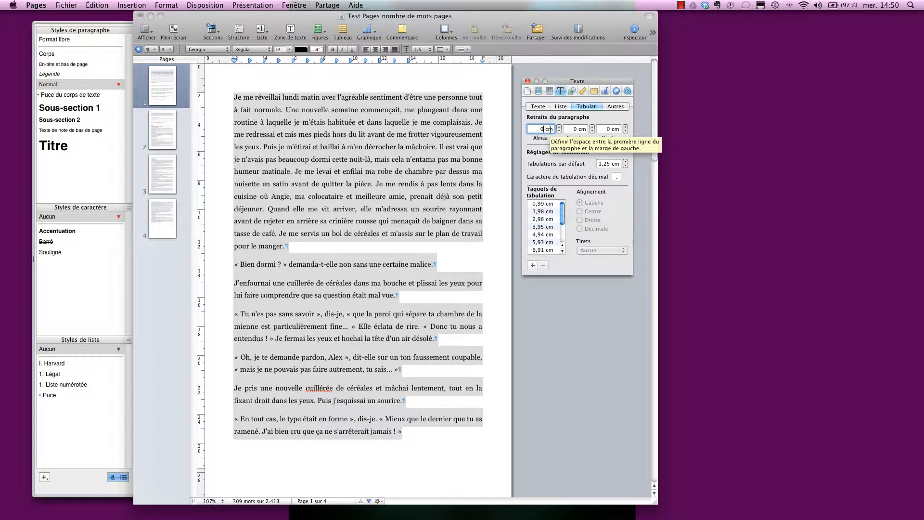
{"action": "type", "text": ","}
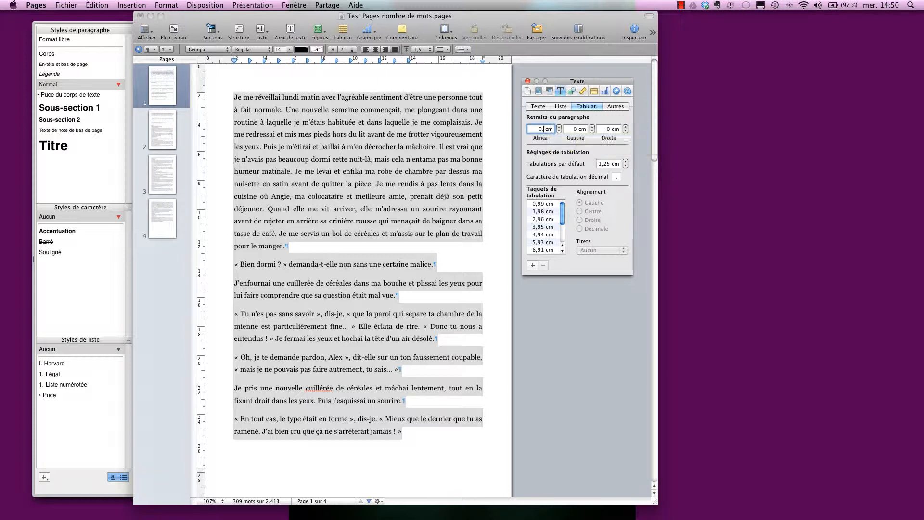
{"action": "type", "text": "5"}
{"action": "key", "text": "Return"}
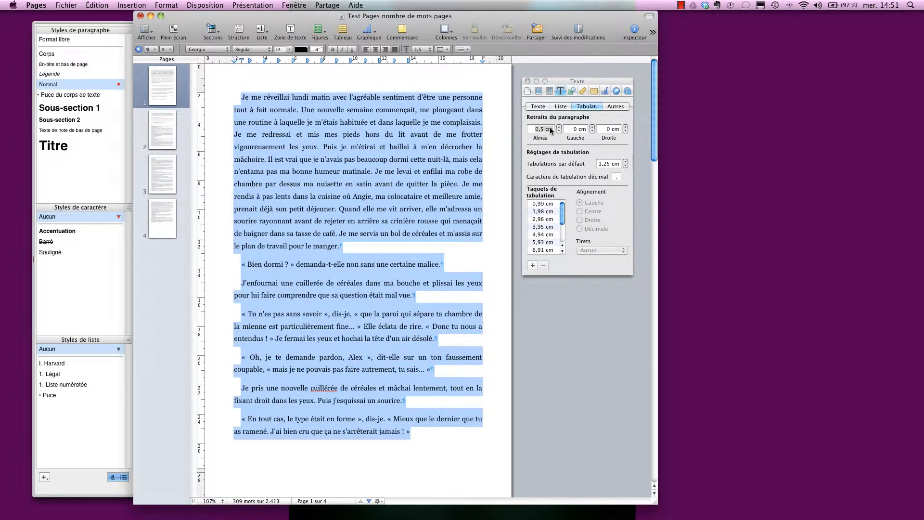
{"action": "left_click", "coordinate": [431, 164]}
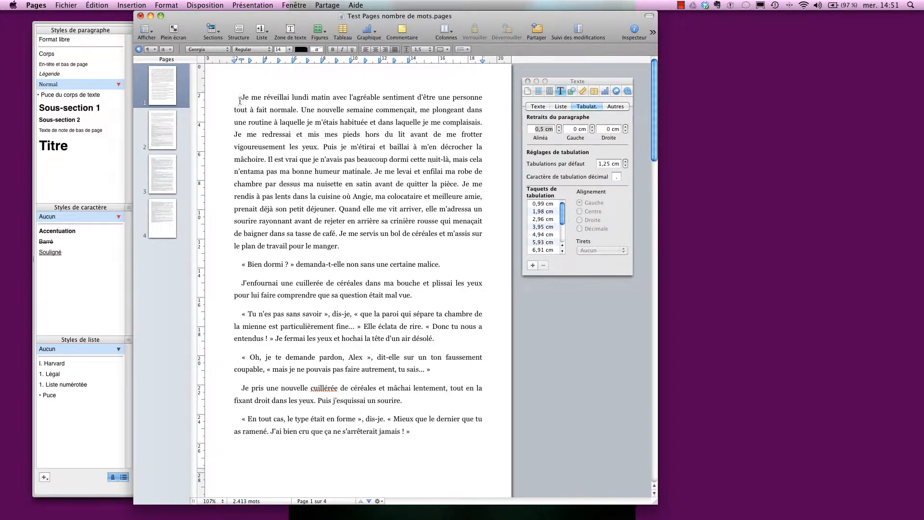
{"action": "left_click_drag", "start_coordinate": [242, 97], "coordinate": [410, 428]}
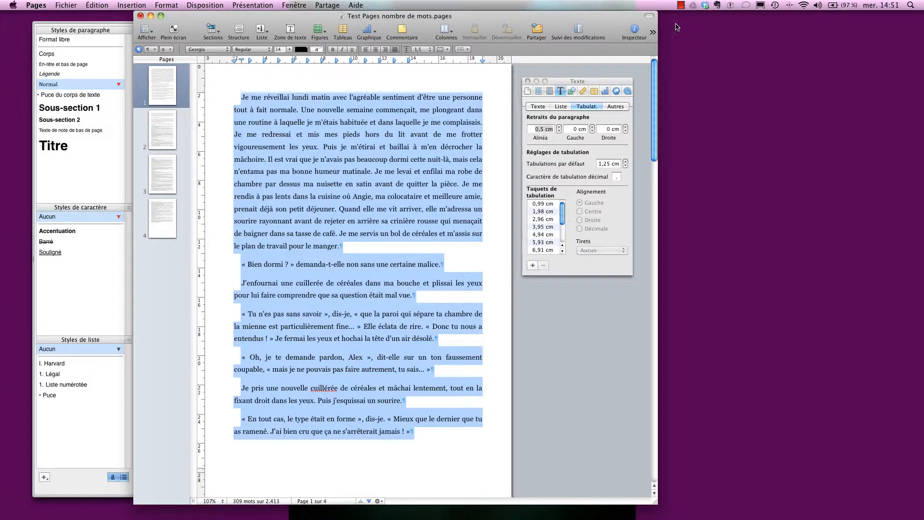
{"action": "left_click", "coordinate": [680, 5]}
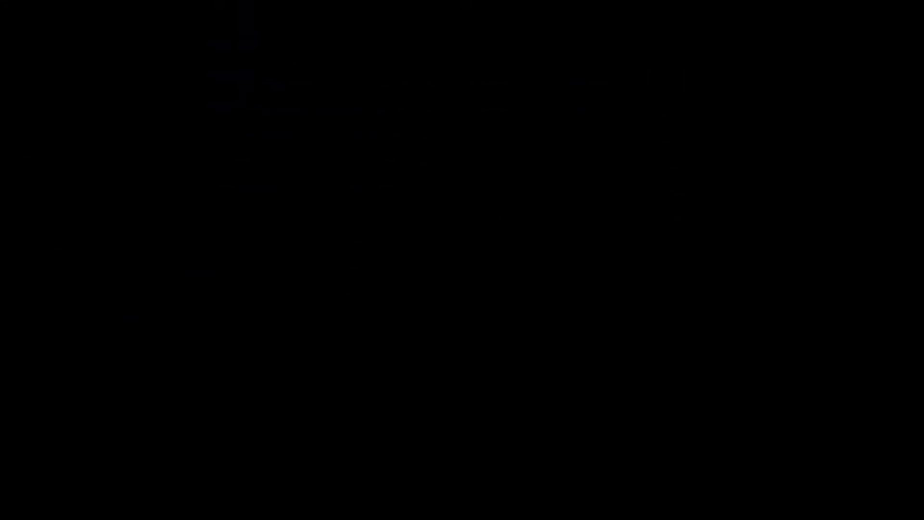